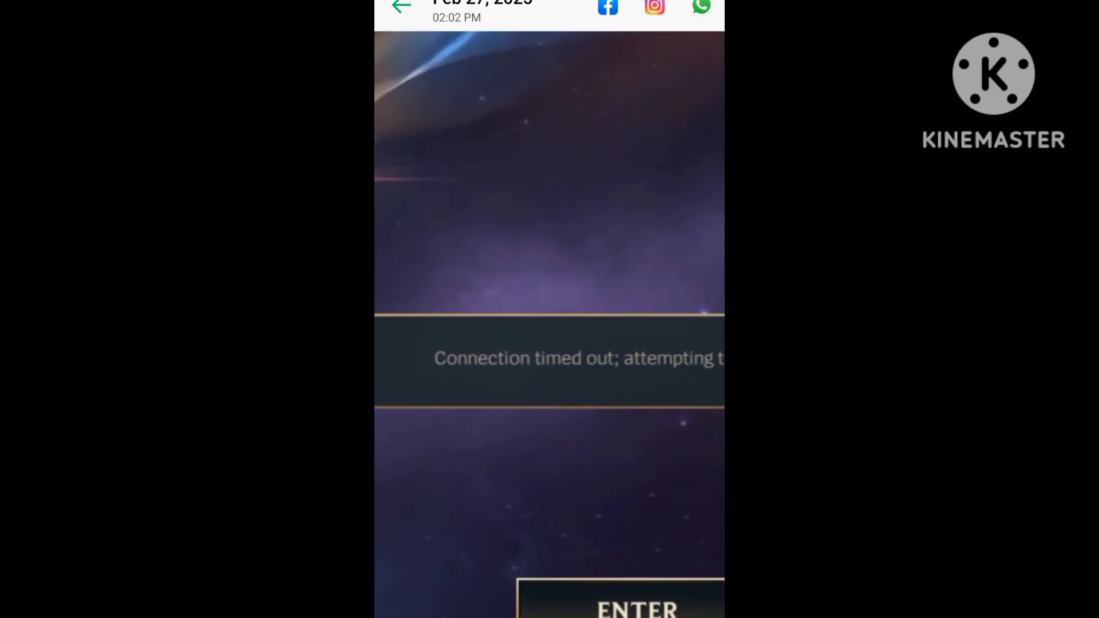
pyautogui.moveTo(549, 429); pyautogui.dragTo(616, 450)
pyautogui.moveTo(549, 430); pyautogui.dragTo(432, 421)
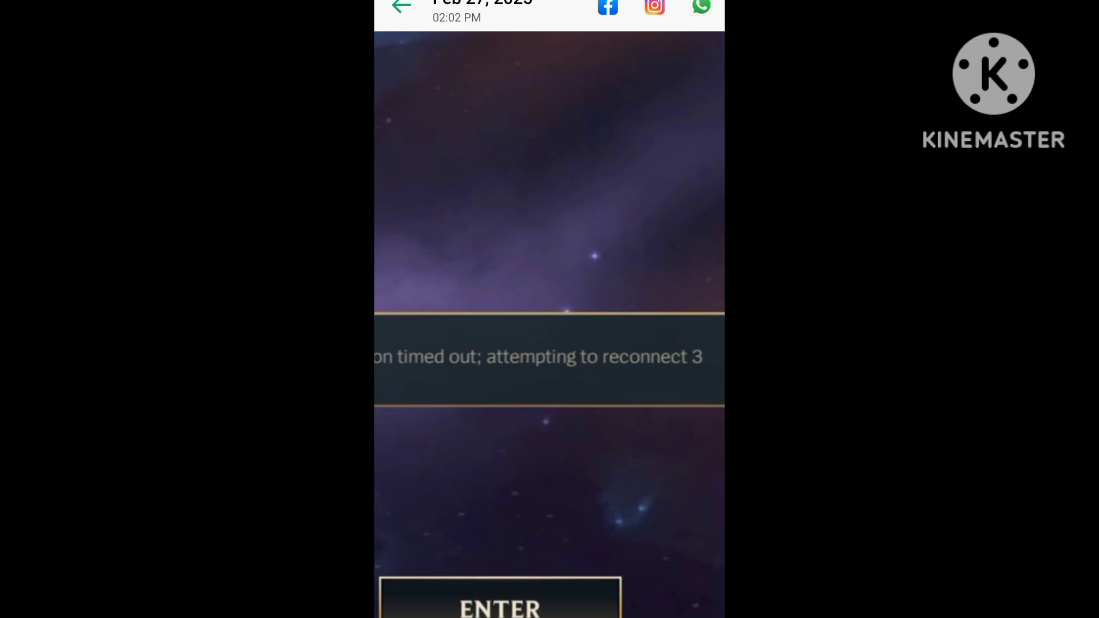
pyautogui.moveTo(549, 429); pyautogui.dragTo(592, 408)
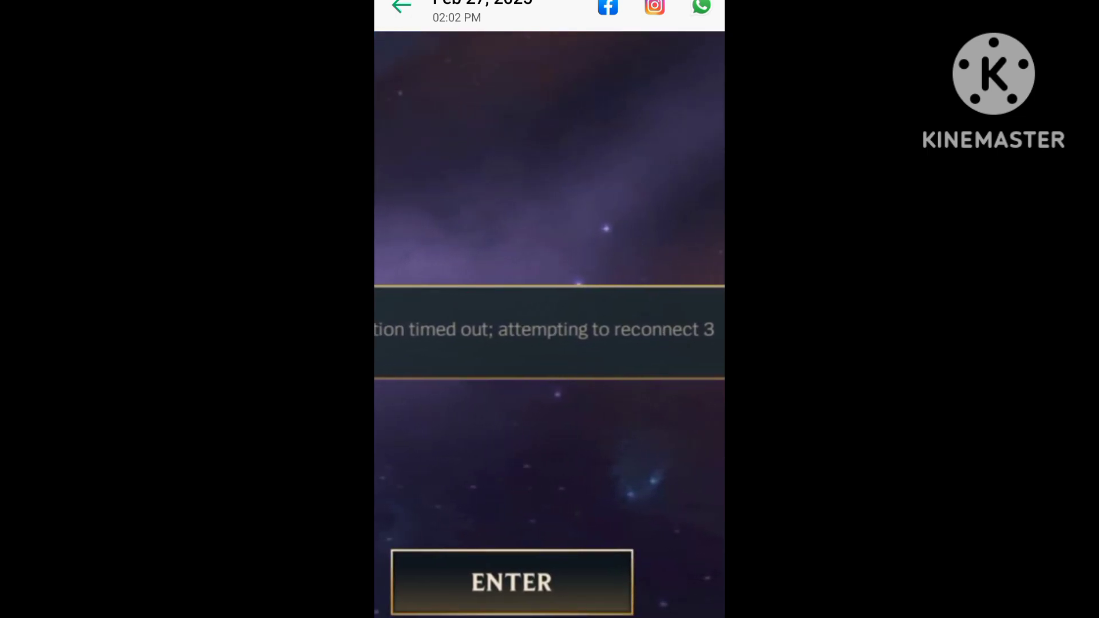